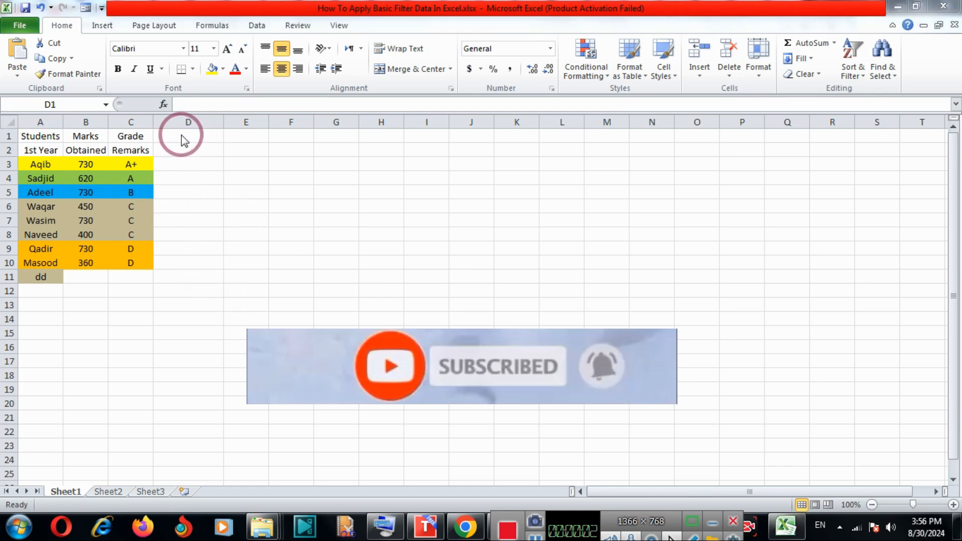
# Step: Start a CONCATENATE formula in cell D1
pyautogui.click(185, 139)
pyautogui.doubleClick(184, 134)
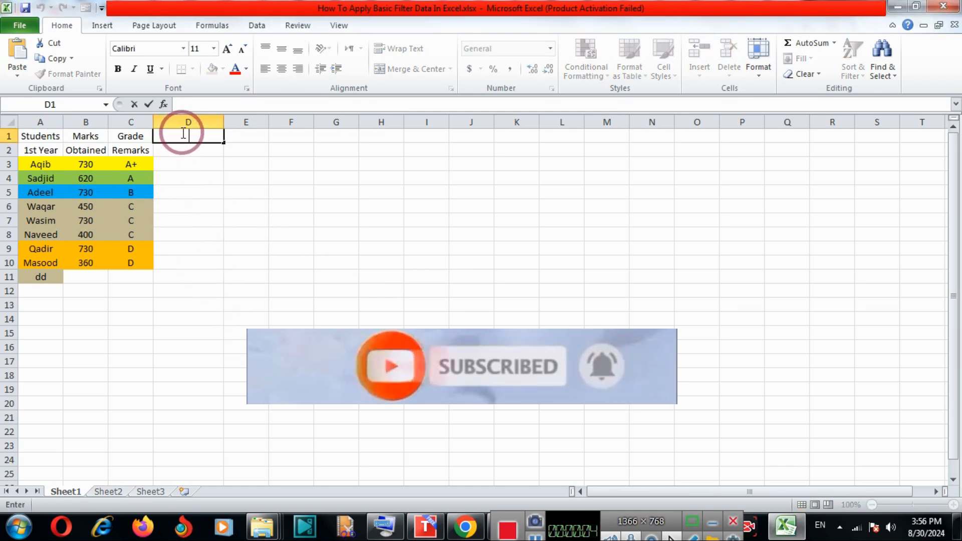
pyautogui.write('=Co')
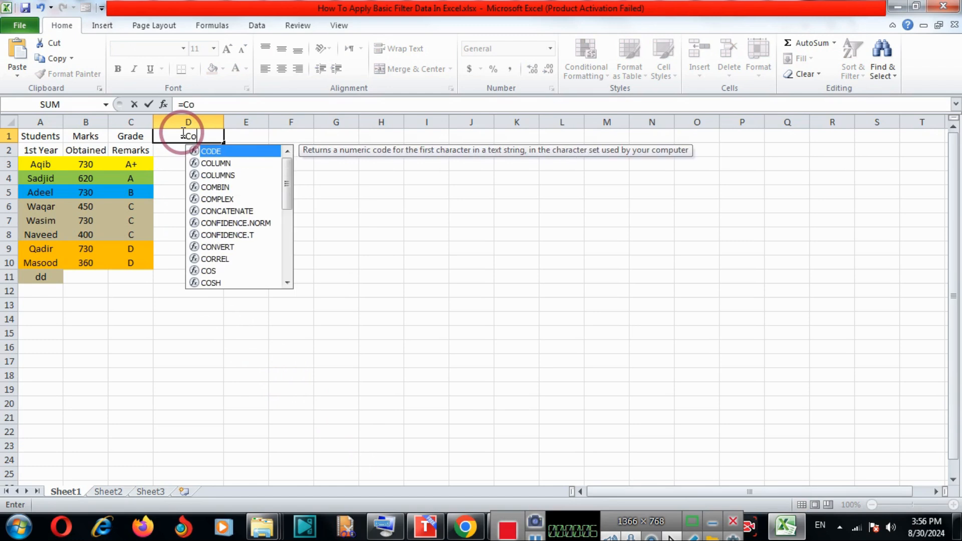
pyautogui.write('n')
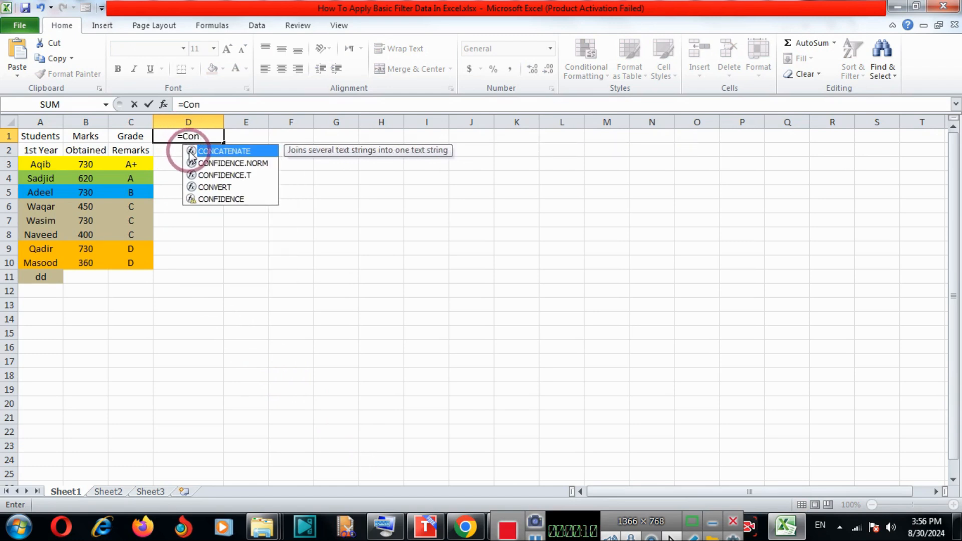
pyautogui.write('c')
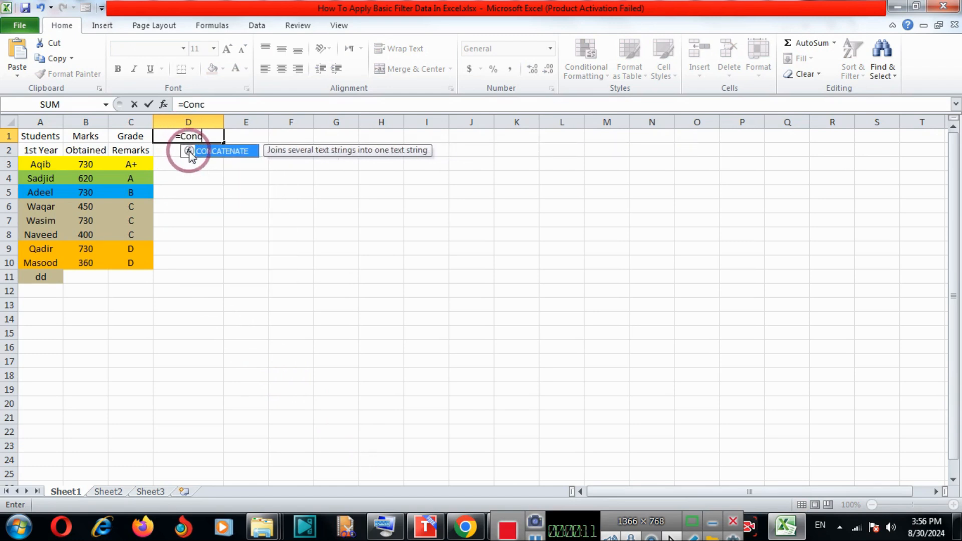
pyautogui.doubleClick(227, 151)
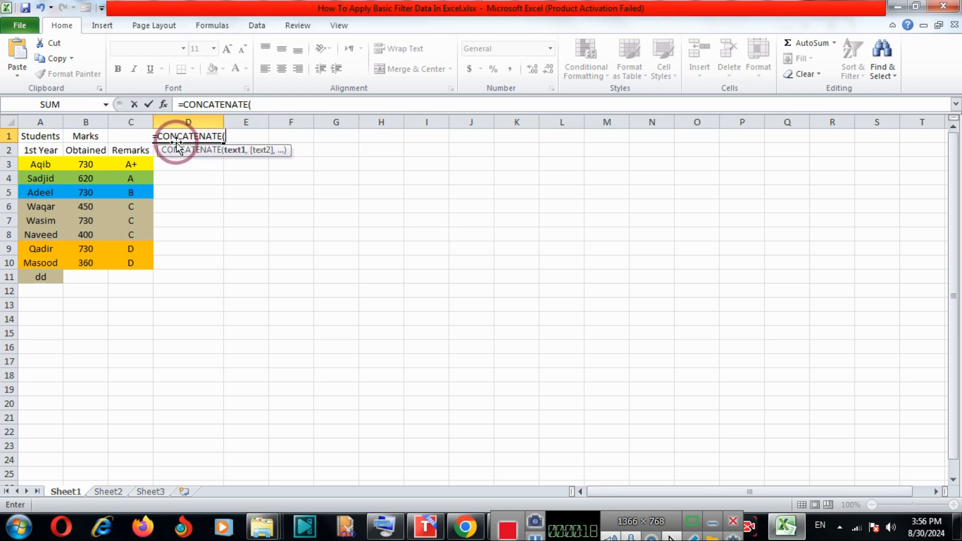
# Step: Set the arguments of the D1 formula to A1, a quoted space and B1, and enter the formula
pyautogui.click(29, 136)
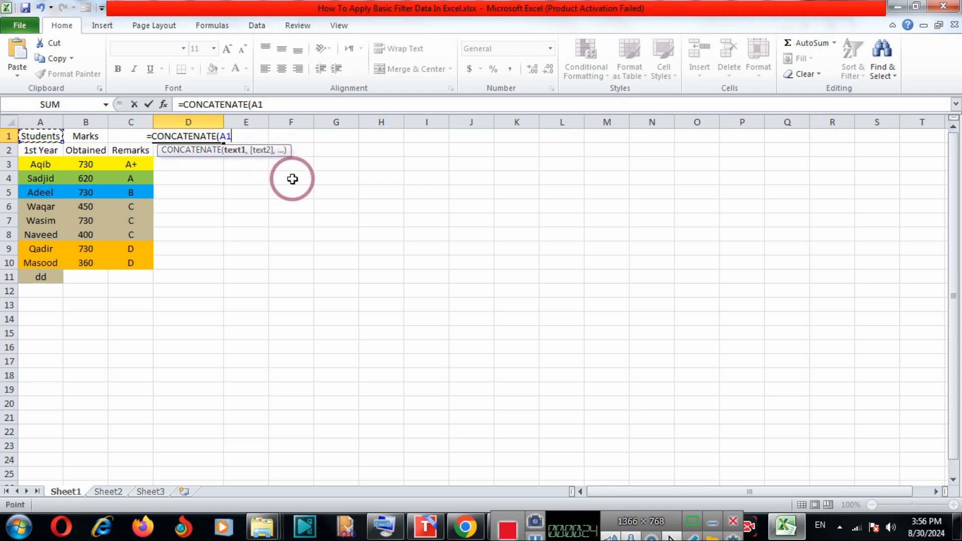
pyautogui.write(',')
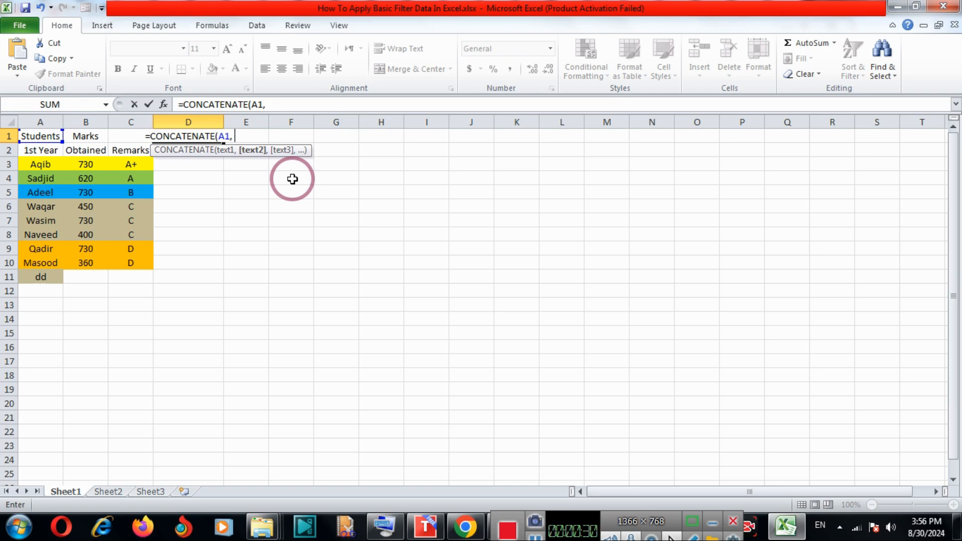
pyautogui.write('"')
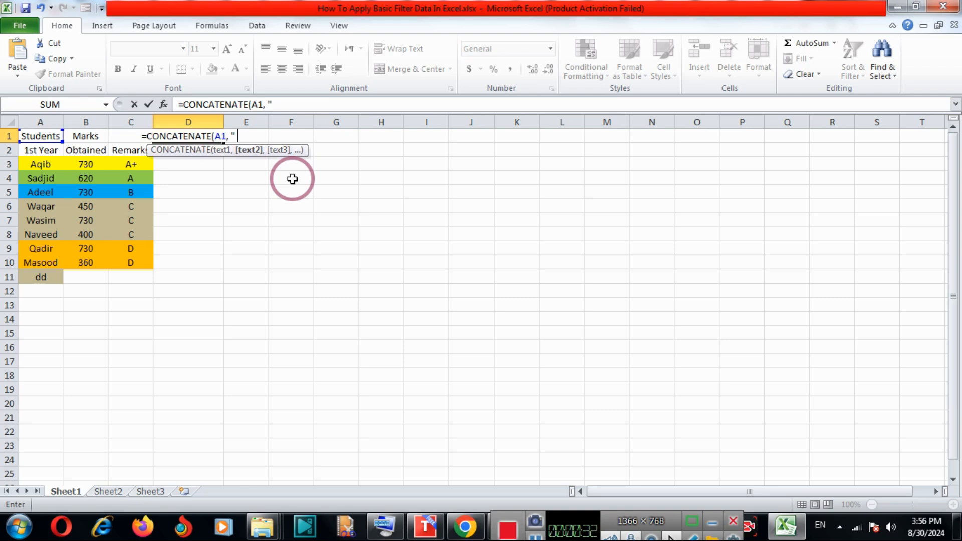
pyautogui.write(' "')
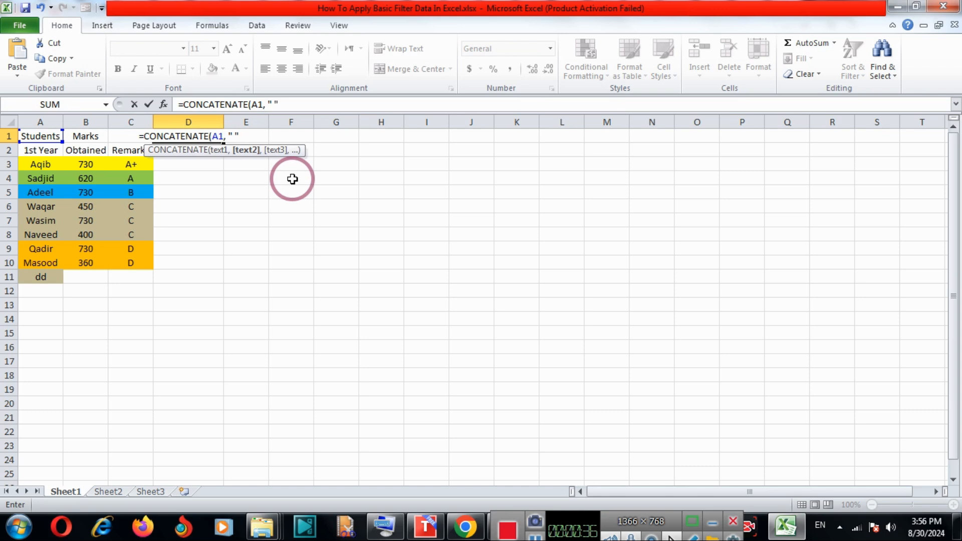
pyautogui.write(',')
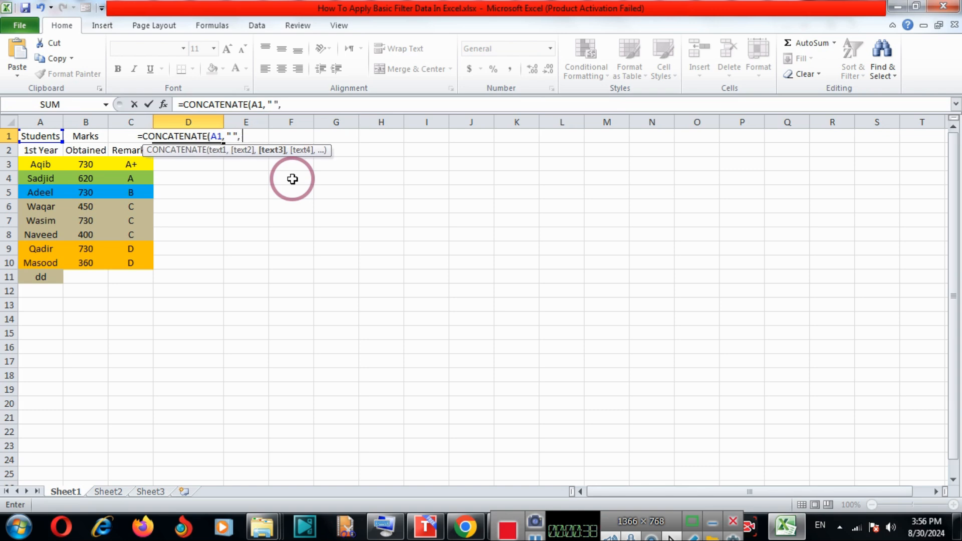
pyautogui.click(95, 138)
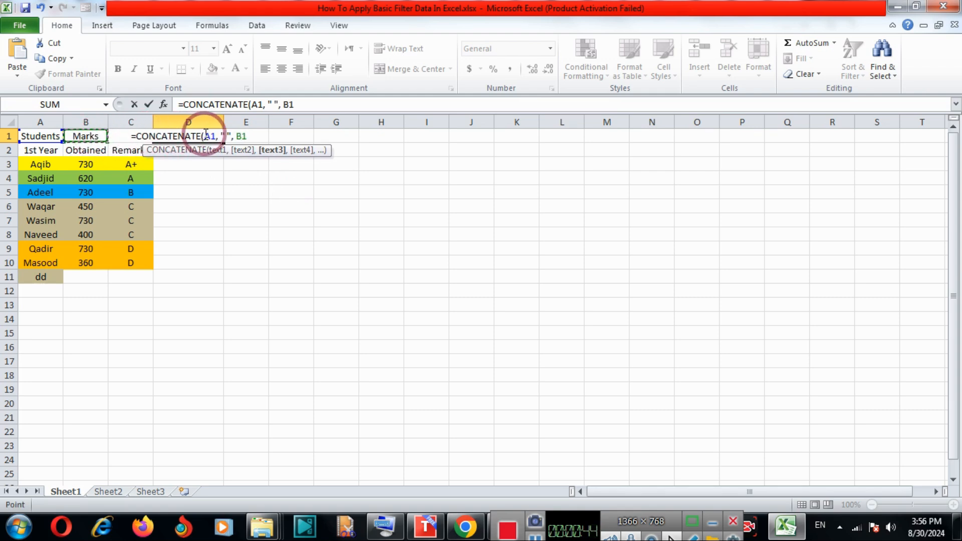
pyautogui.write(')')
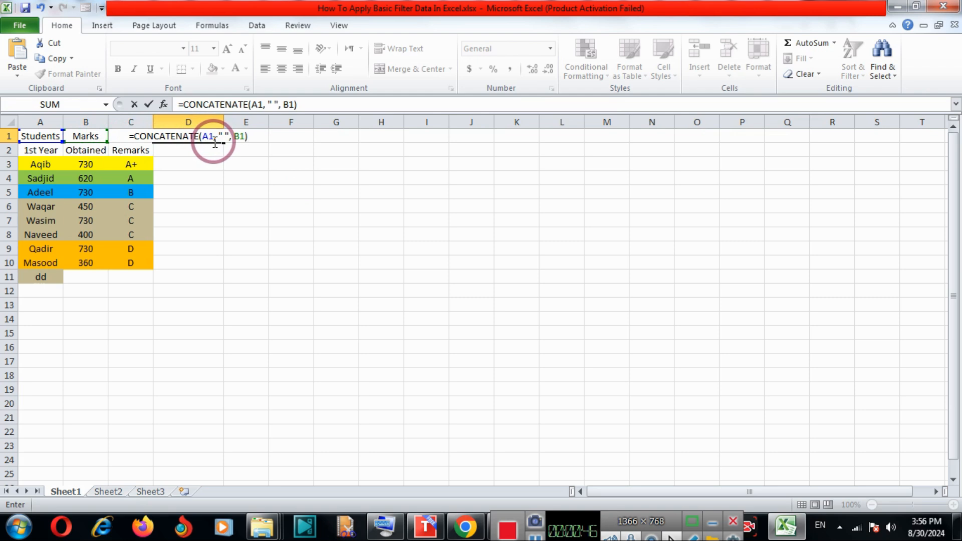
pyautogui.press('Return')
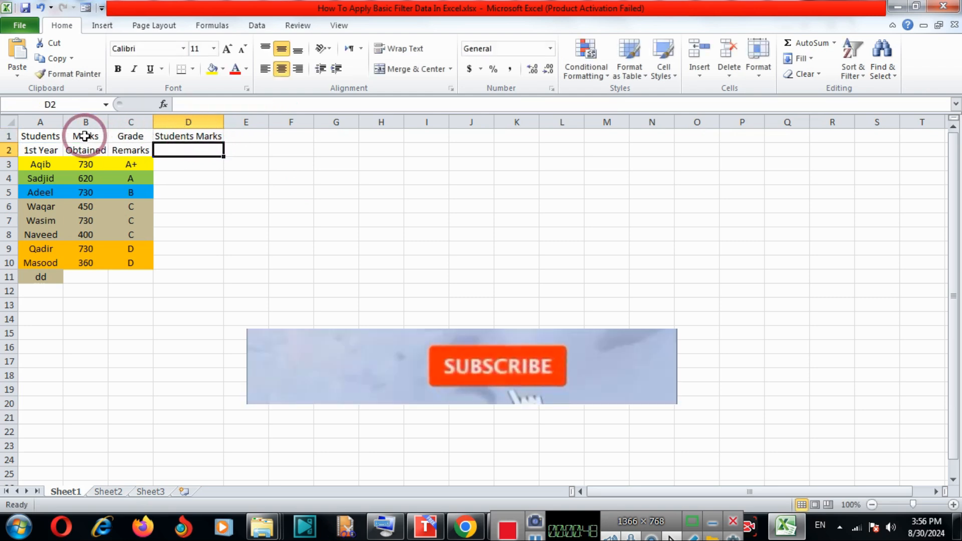
# Step: Reopen the D1 formula and remove its third argument, B1
pyautogui.click(209, 137)
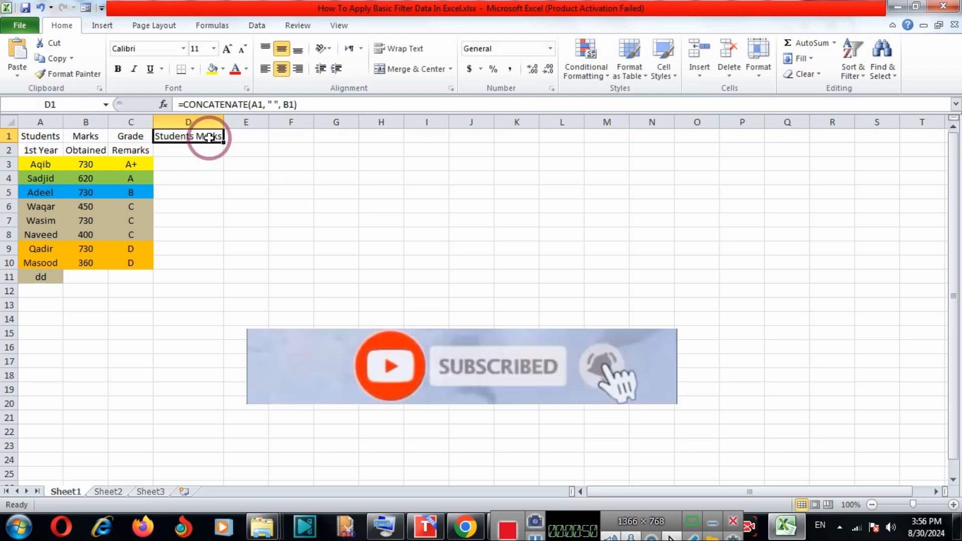
pyautogui.doubleClick(209, 136)
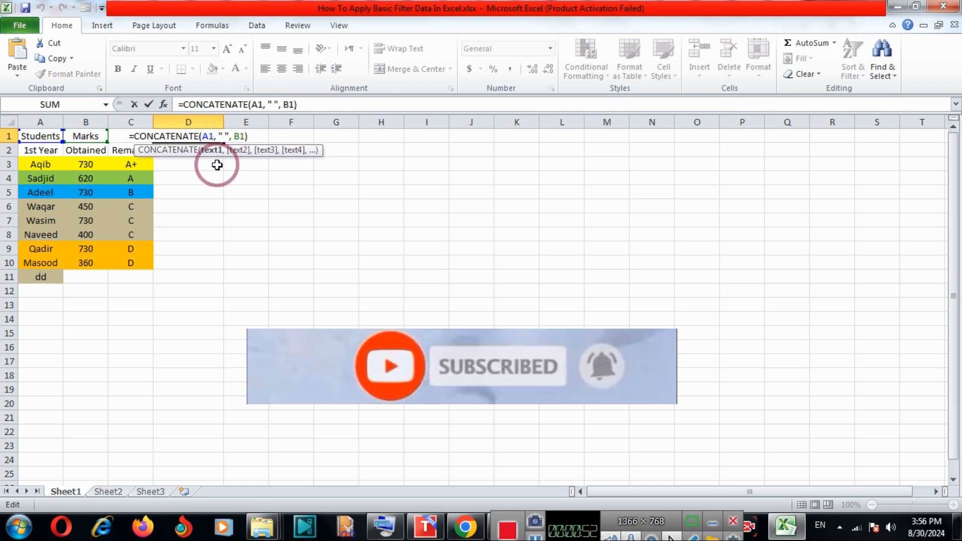
pyautogui.press('End')
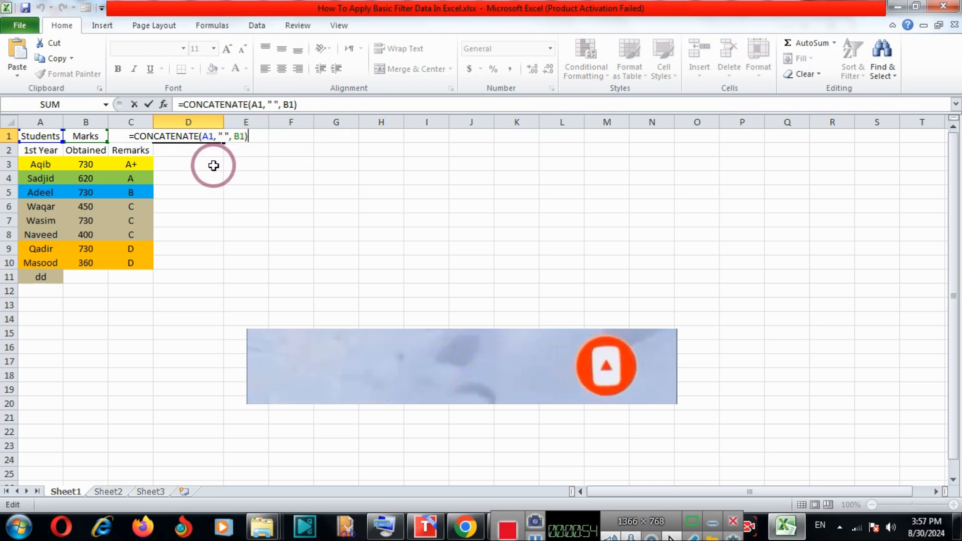
pyautogui.press('Left')
pyautogui.press('BackSpace')
pyautogui.press('BackSpace')
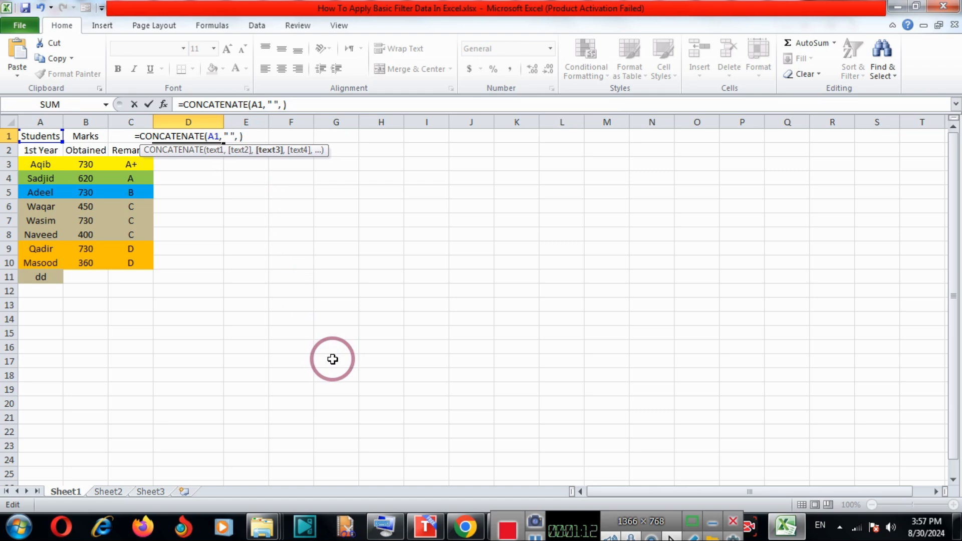
# Step: Enter 1st Year without quotation marks as the third CONCATENATE argument and try to commit the formula
pyautogui.write('1s')
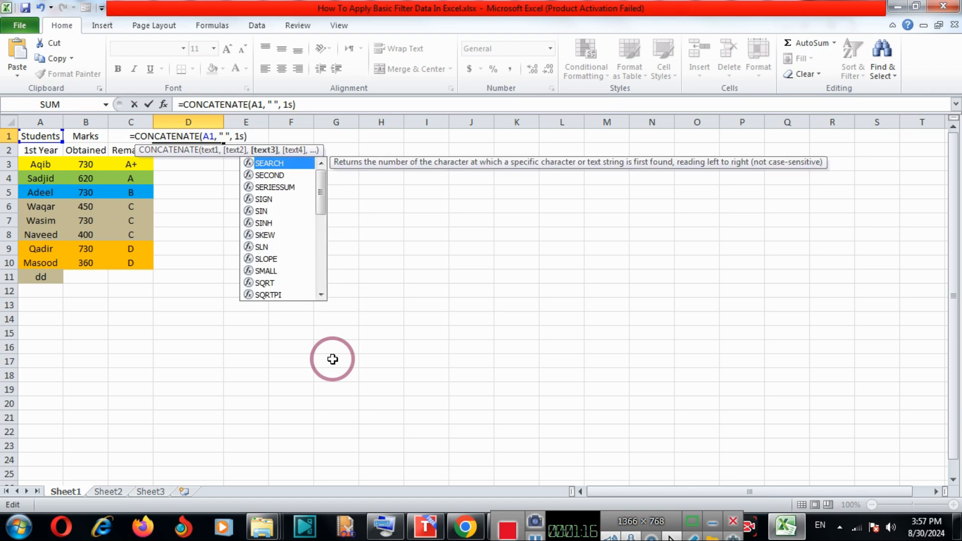
pyautogui.click(387, 522)
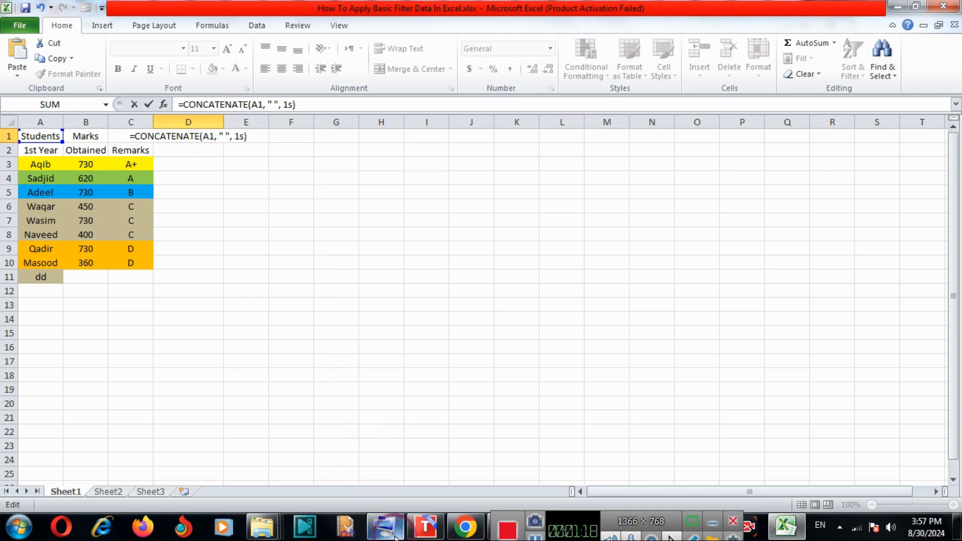
pyautogui.click(241, 137)
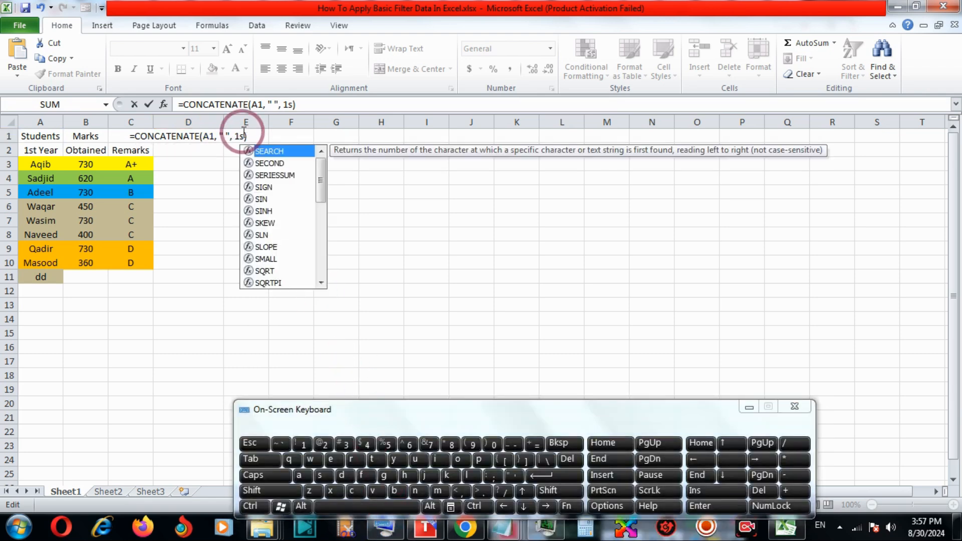
pyautogui.click(372, 460)
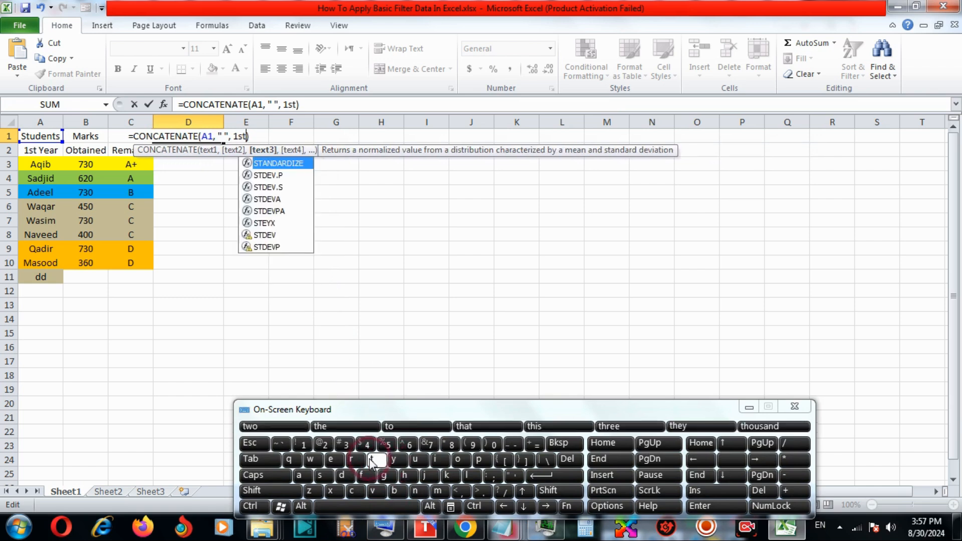
pyautogui.write('Ye')
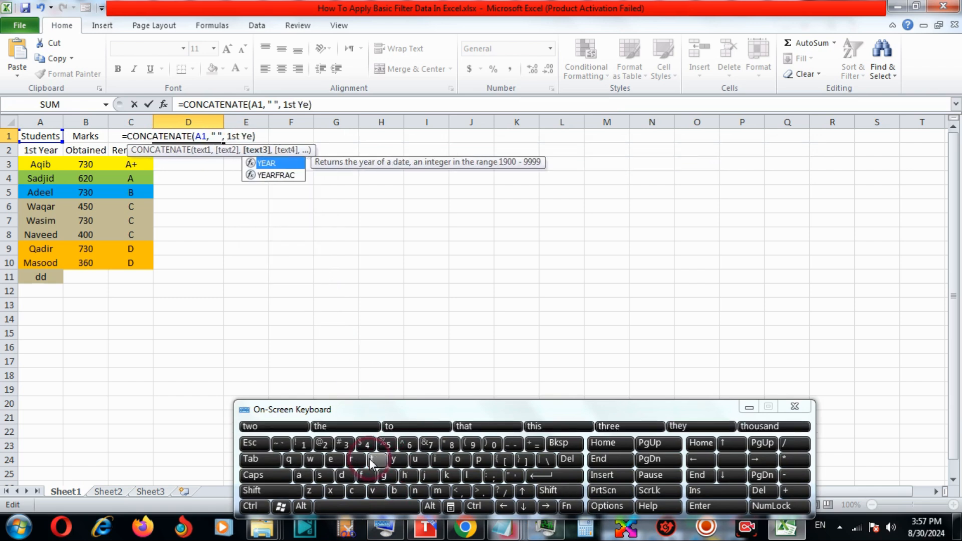
pyautogui.write('a')
pyautogui.click(355, 460)
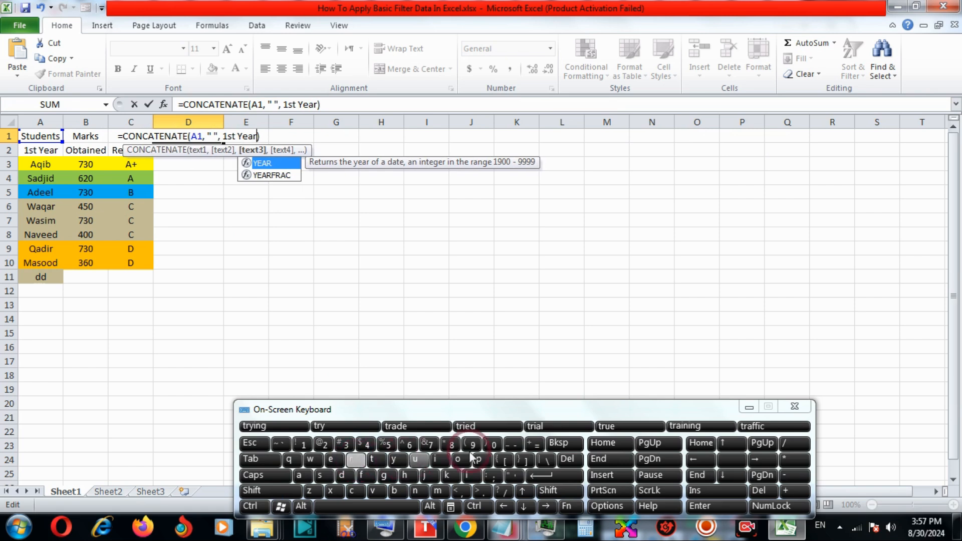
pyautogui.click(750, 407)
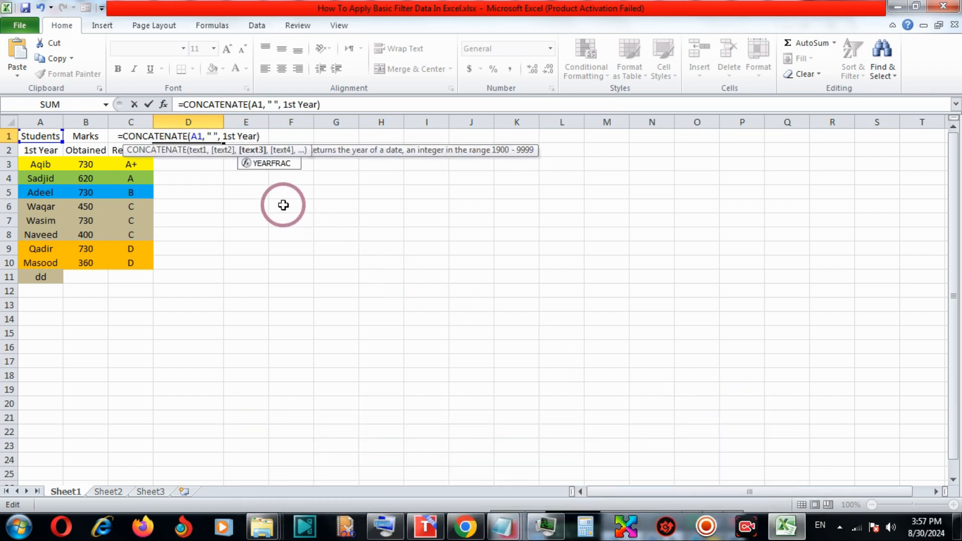
pyautogui.click(280, 238)
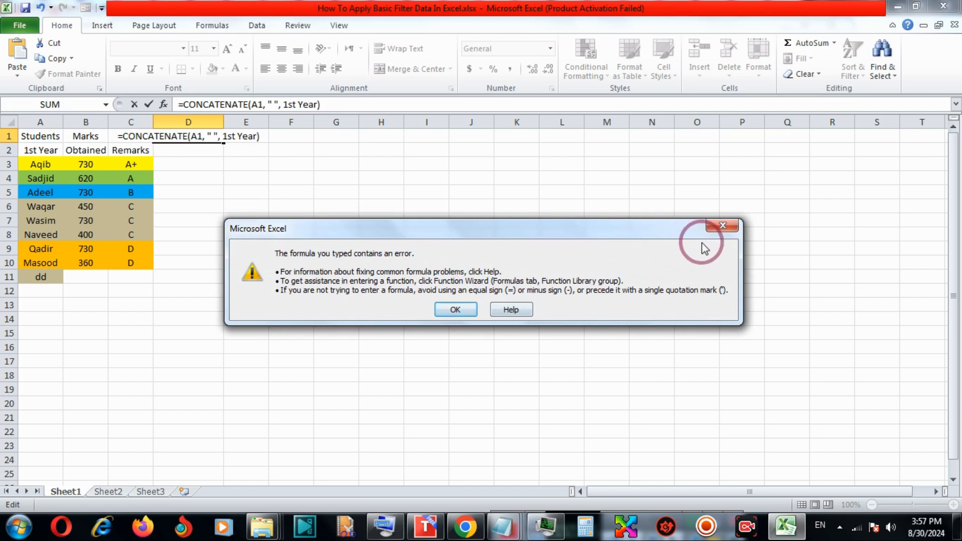
# Step: Enclose 1st Year in quotation marks in the D1 formula and enter it
pyautogui.click(725, 229)
pyautogui.click(223, 136)
pyautogui.write('"')
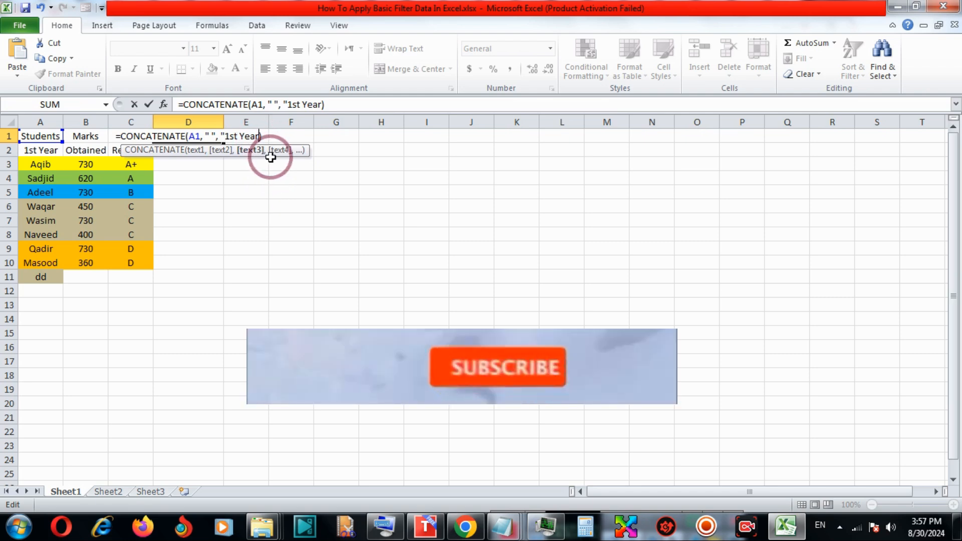
pyautogui.write('")')
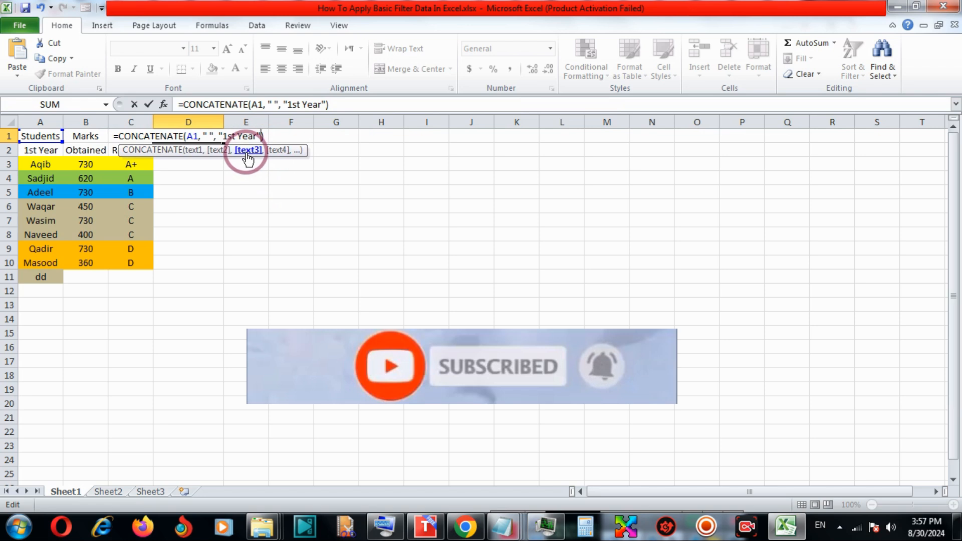
pyautogui.press('Return')
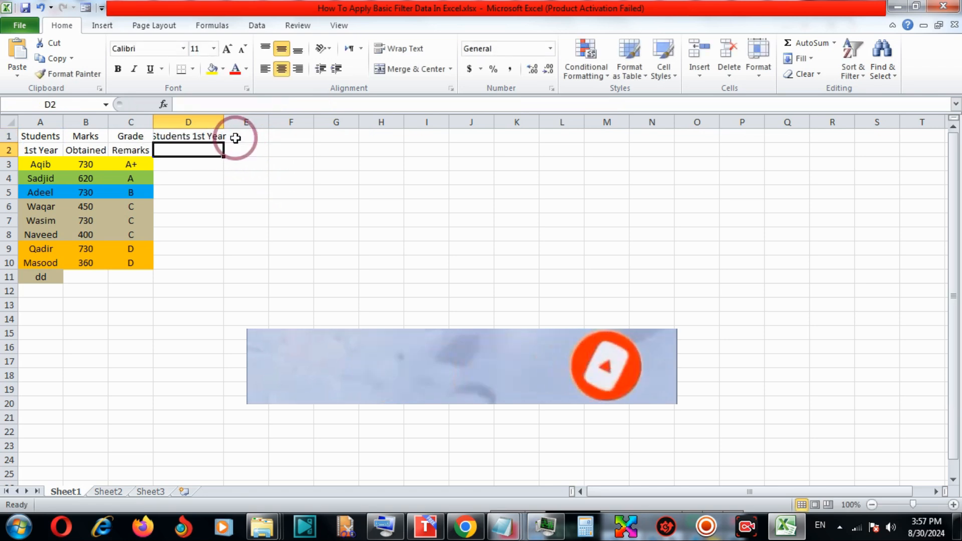
# Step: Reopen the D1 formula and delete the text 1st Year, keeping its quotation marks
pyautogui.doubleClick(195, 139)
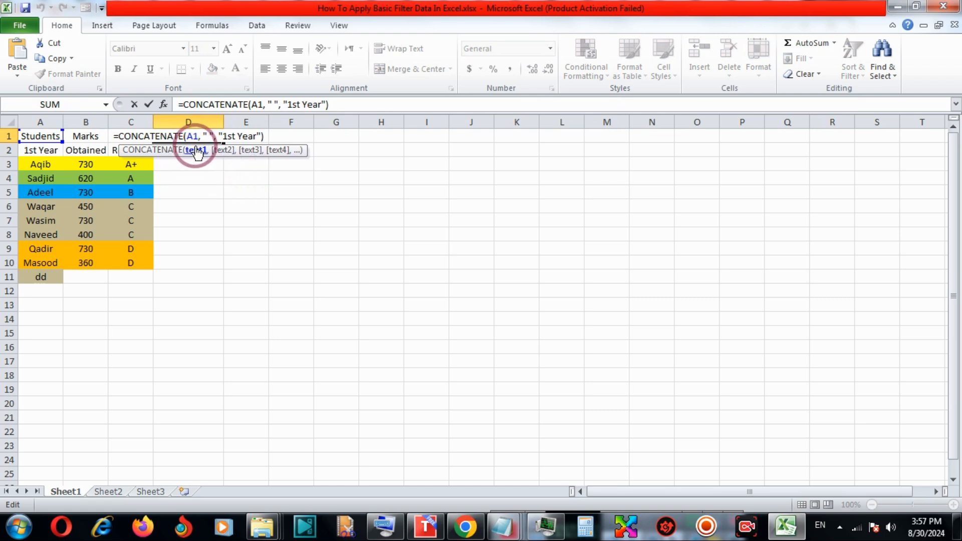
pyautogui.doubleClick(194, 136)
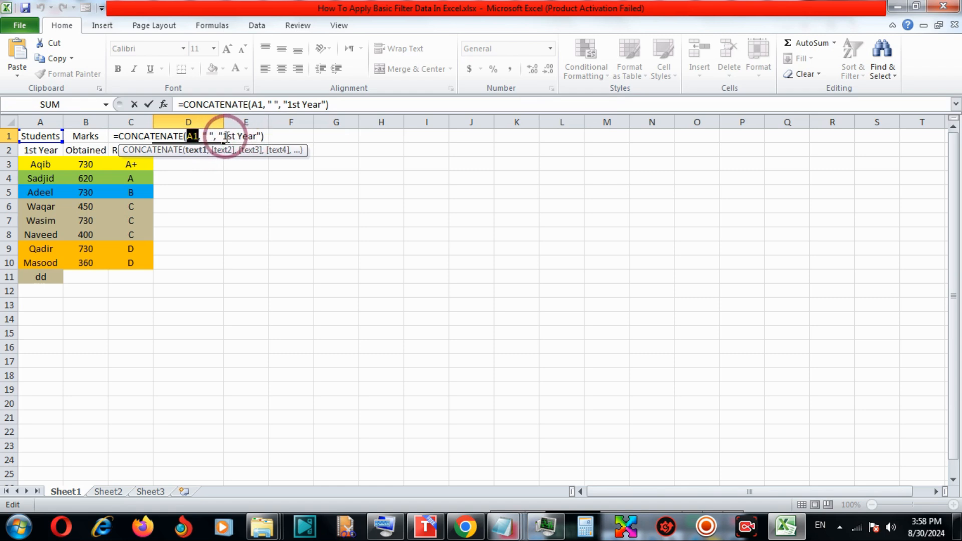
pyautogui.click(256, 137)
pyautogui.press('BackSpace')
pyautogui.press('BackSpace')
pyautogui.press('BackSpace')
pyautogui.press('BackSpace')
pyautogui.press('BackSpace')
pyautogui.press('BackSpace')
pyautogui.press('BackSpace')
pyautogui.press('BackSpace')
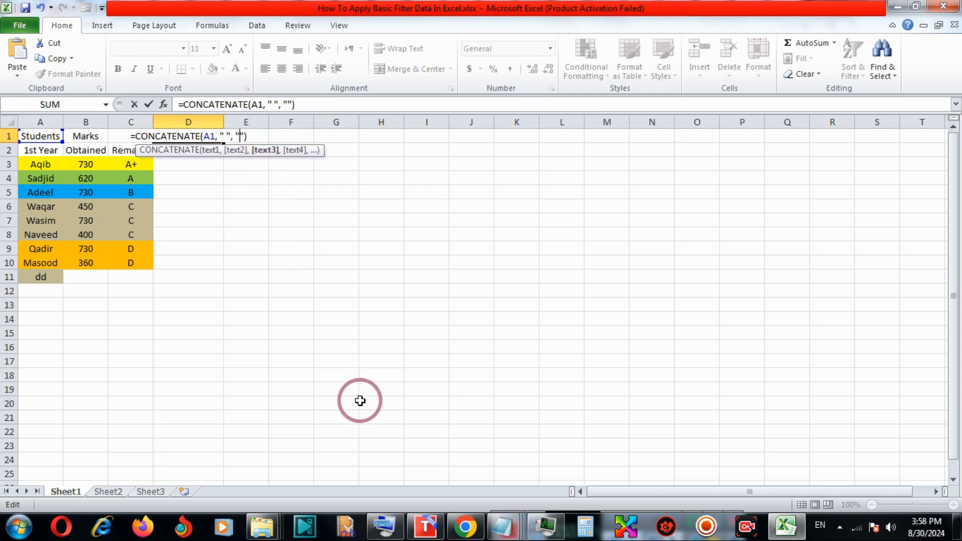
# Step: Add For 2024 as the quoted third argument in D1, enter the formula and close the on-screen keyboard
pyautogui.click(384, 526)
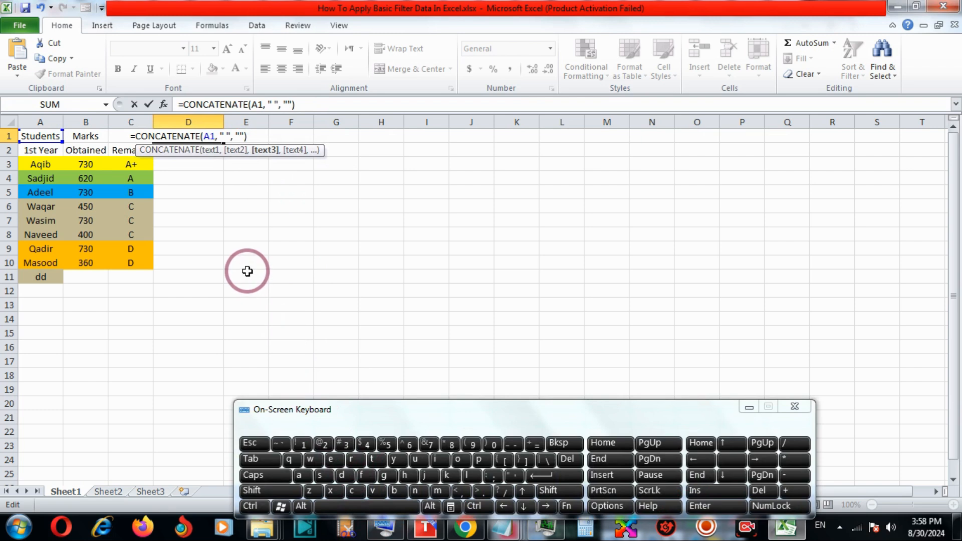
pyautogui.write('Fo')
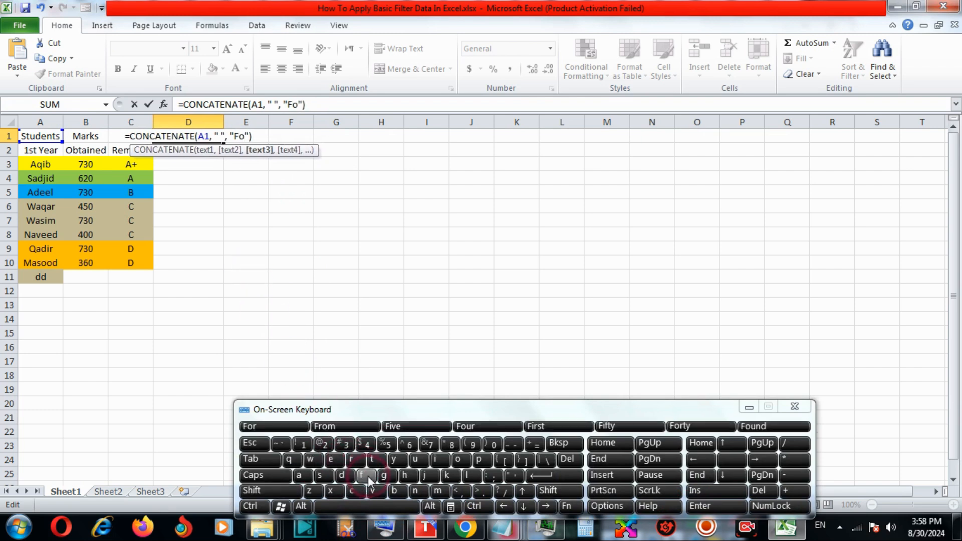
pyautogui.click(359, 464)
pyautogui.write('202')
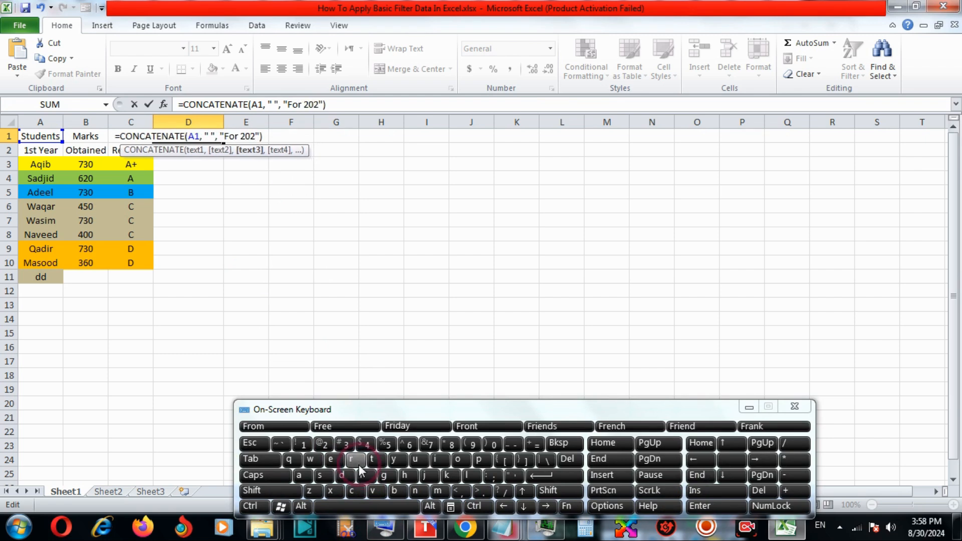
pyautogui.click(364, 443)
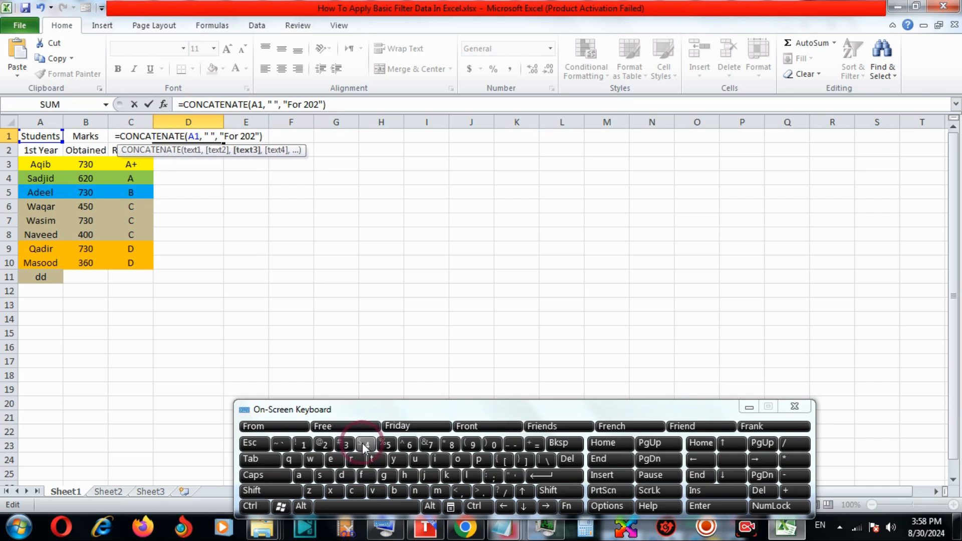
pyautogui.click(556, 474)
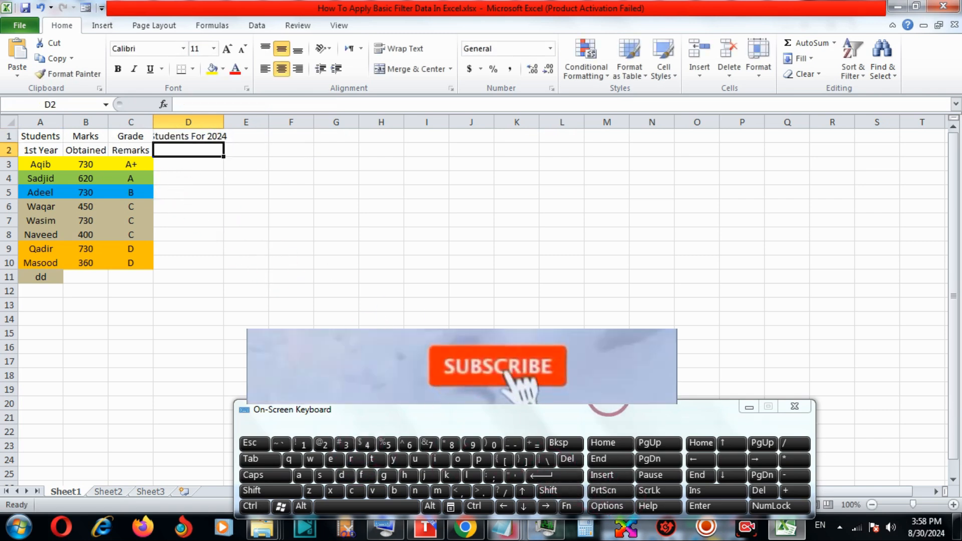
pyautogui.click(795, 407)
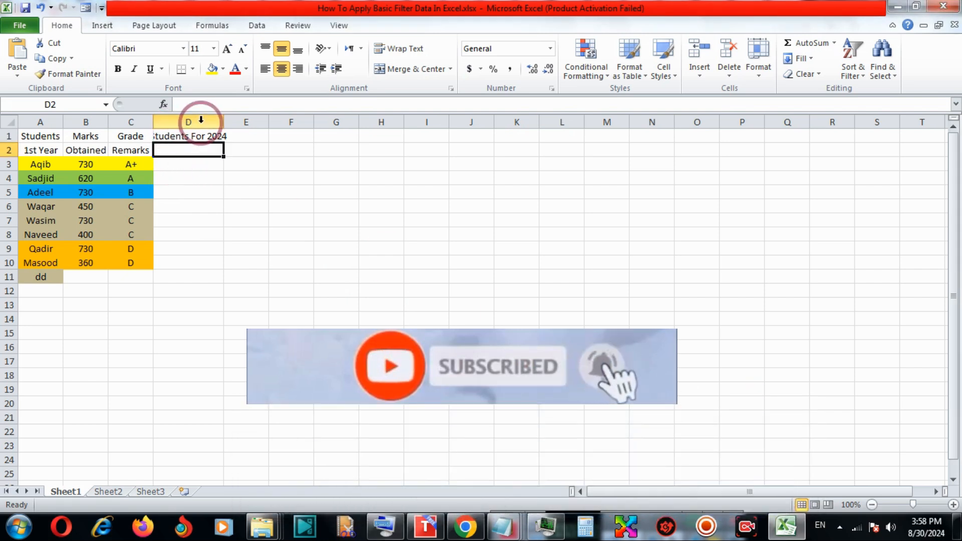